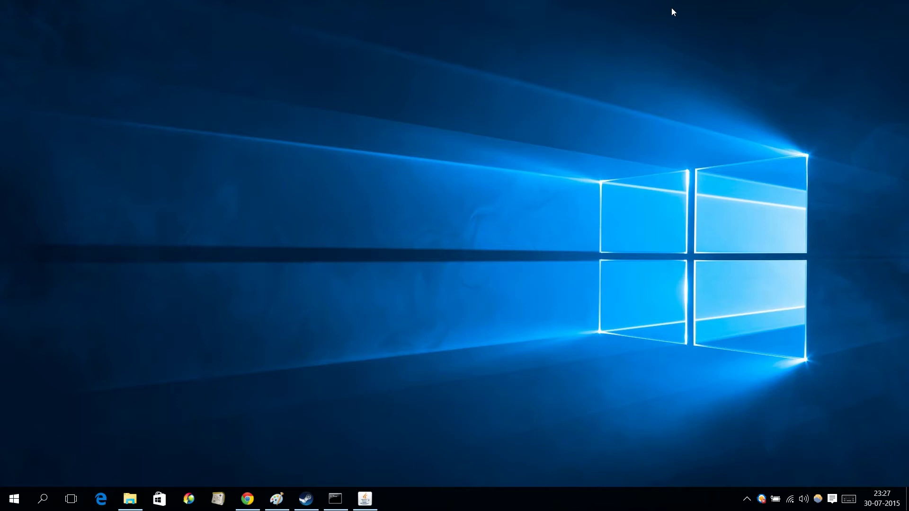
# Open the Start menu and look through the all-apps list and the pinned live tiles.
pyautogui.press('super')
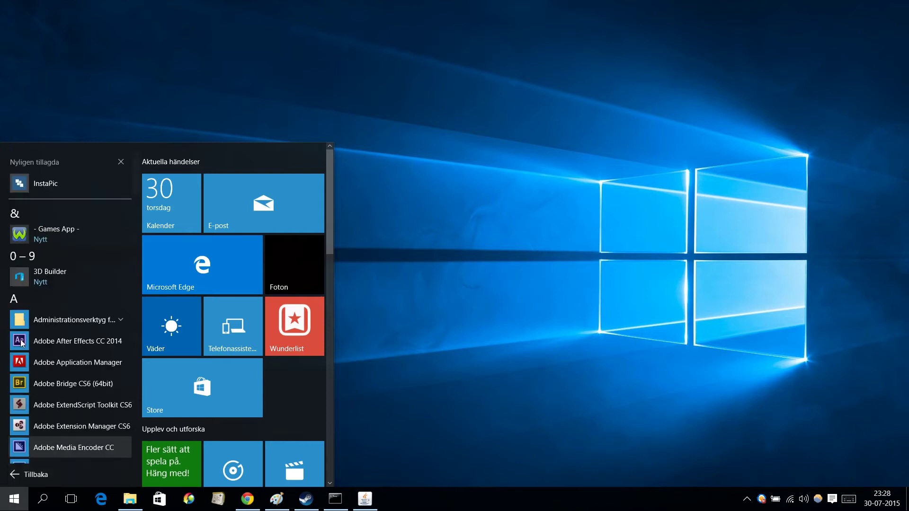
pyautogui.scroll(-15, 22, 314)
pyautogui.scroll(-5, 23, 315)
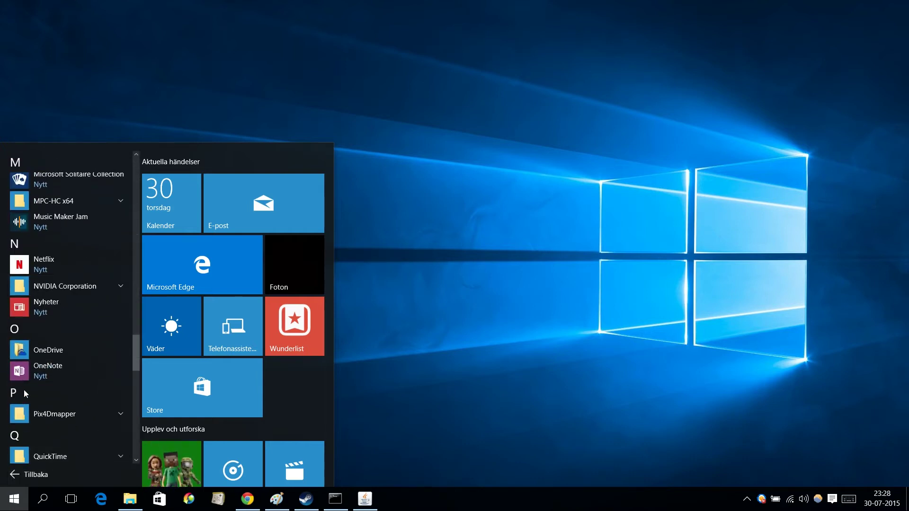
pyautogui.click(26, 474)
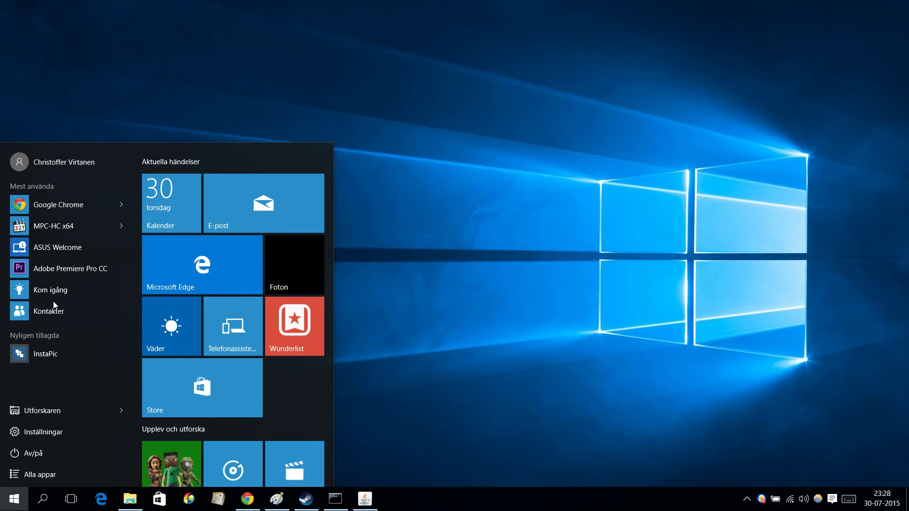
pyautogui.scroll(-3, 221, 331)
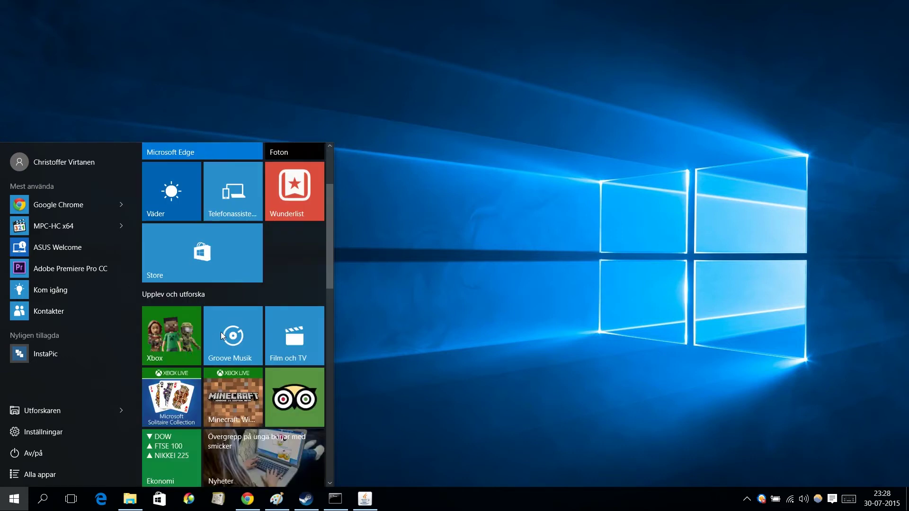
pyautogui.scroll(-5, 221, 331)
pyautogui.scroll(7, 211, 291)
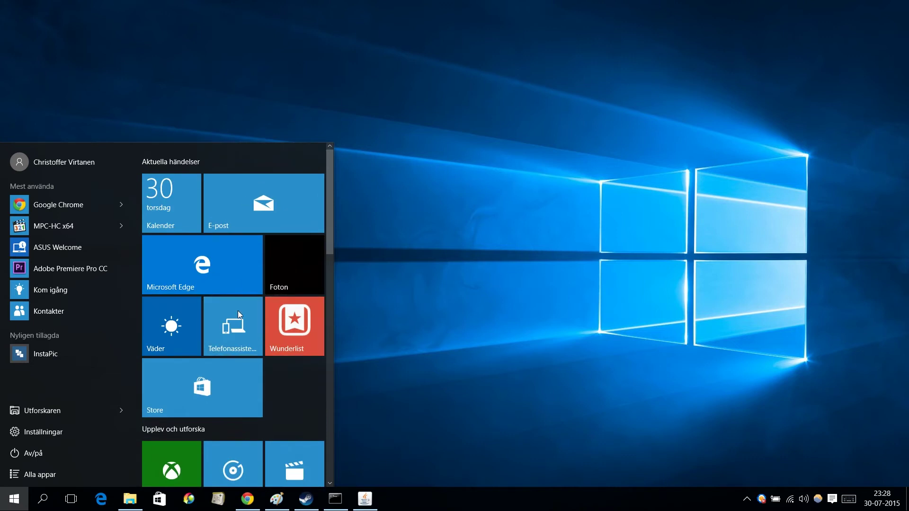
pyautogui.scroll(-6, 237, 311)
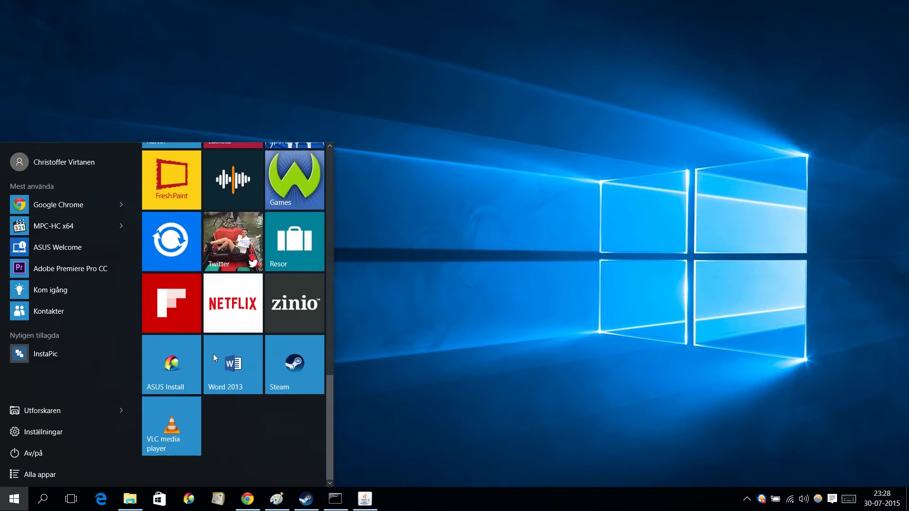
pyautogui.scroll(4, 213, 354)
pyautogui.scroll(2, 220, 348)
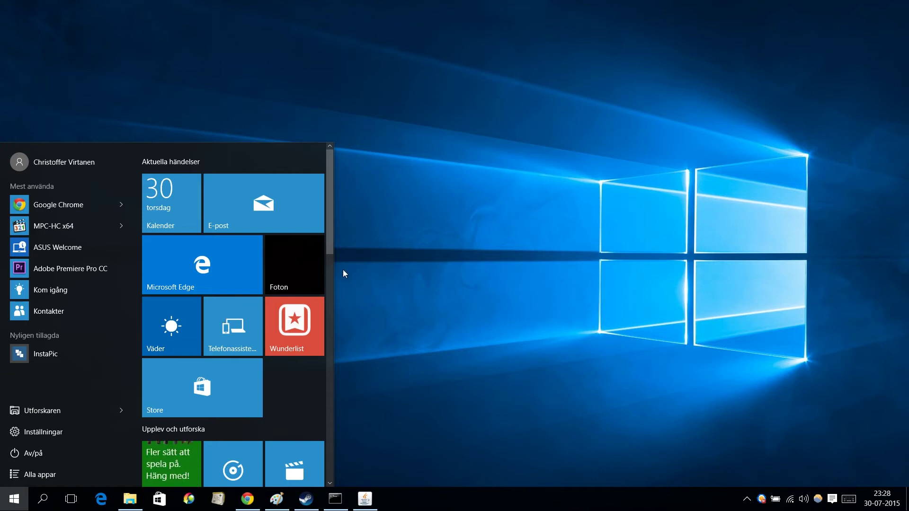
# Open the Start section of the desktop personalization settings and turn off showing recently added apps (Visa nyligen tillagda appar).
pyautogui.click(316, 194)
pyautogui.press('Menu')
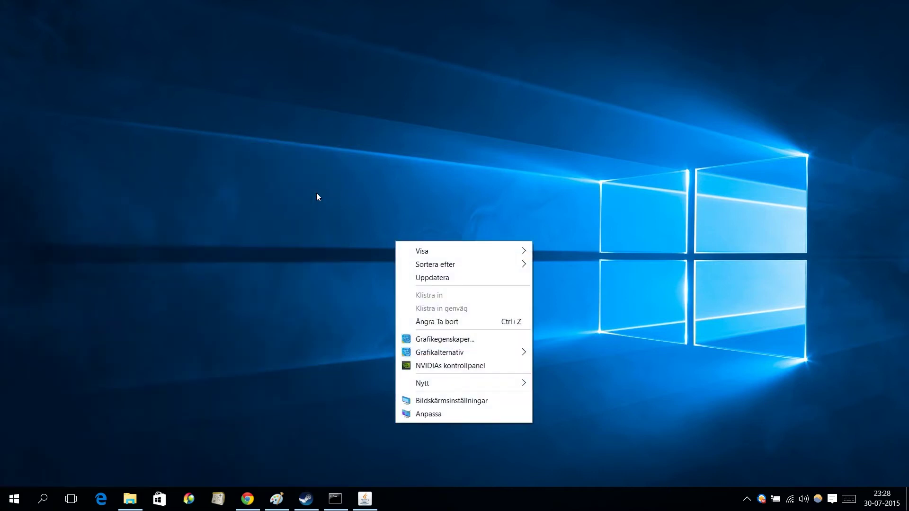
pyautogui.press('Up')
pyautogui.press('Up')
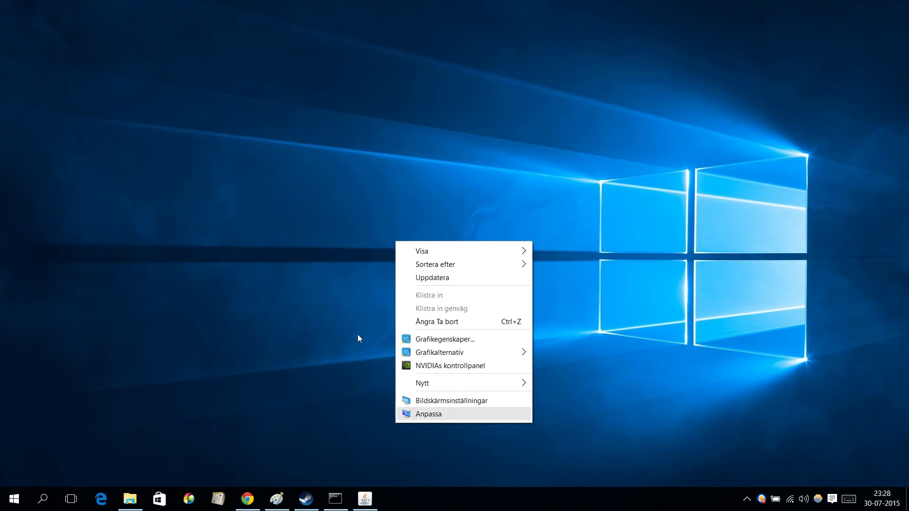
pyautogui.press('Return')
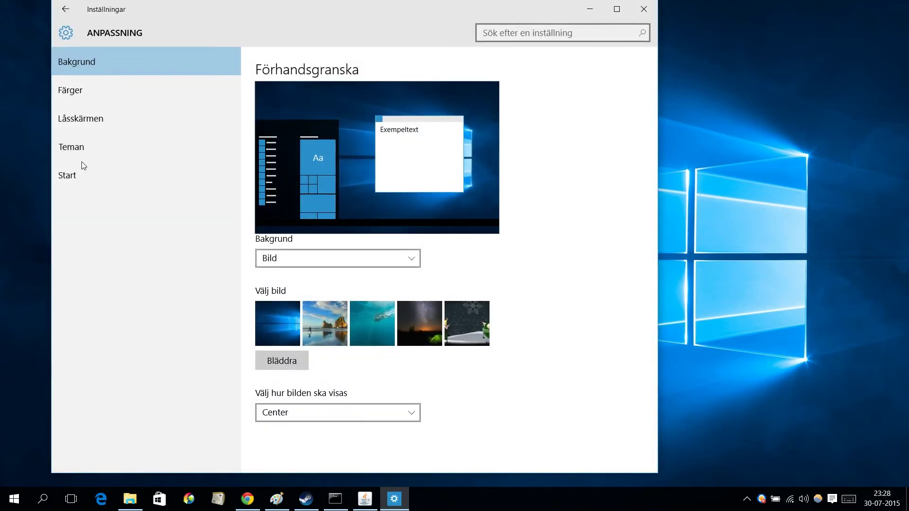
pyautogui.click(85, 175)
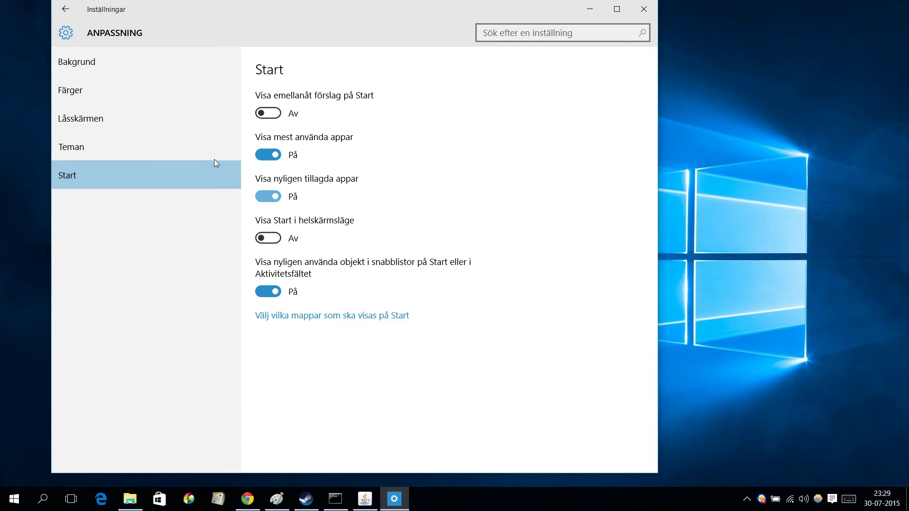
pyautogui.press('space')
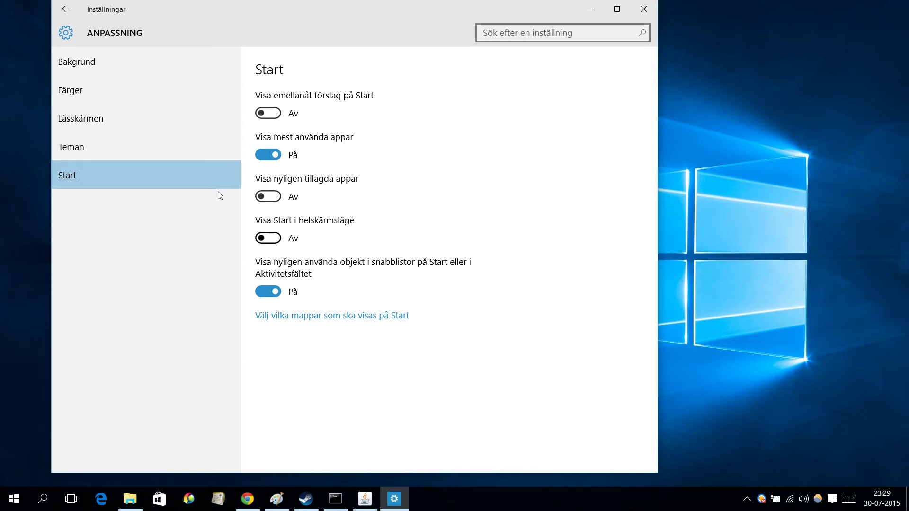
# Turn on full-screen Start (Visa Start i helskärmsläge), preview its tile layout, and return to the settings.
pyautogui.press('space')
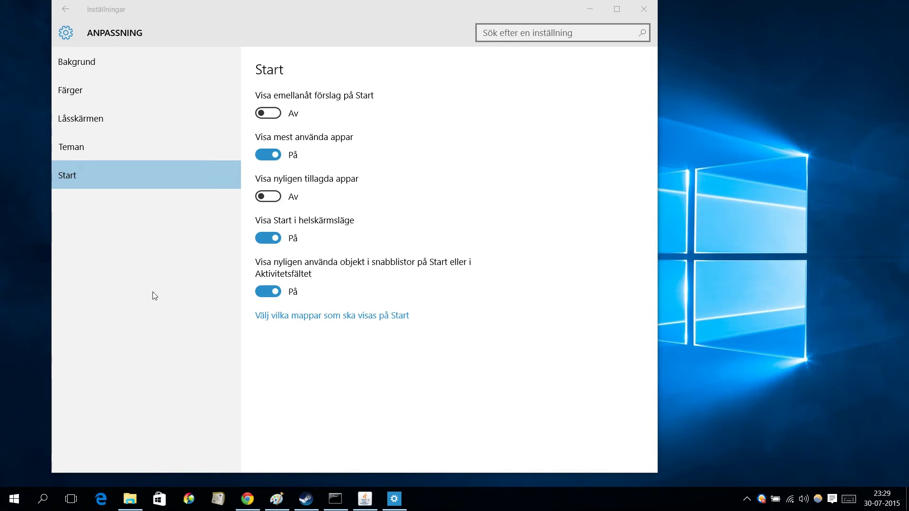
pyautogui.press('super')
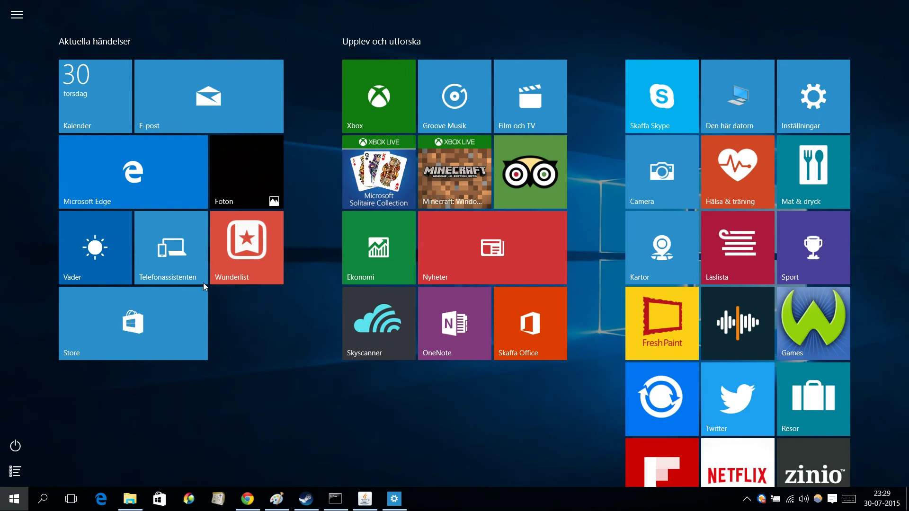
pyautogui.scroll(-2, 232, 288)
pyautogui.scroll(2, 249, 298)
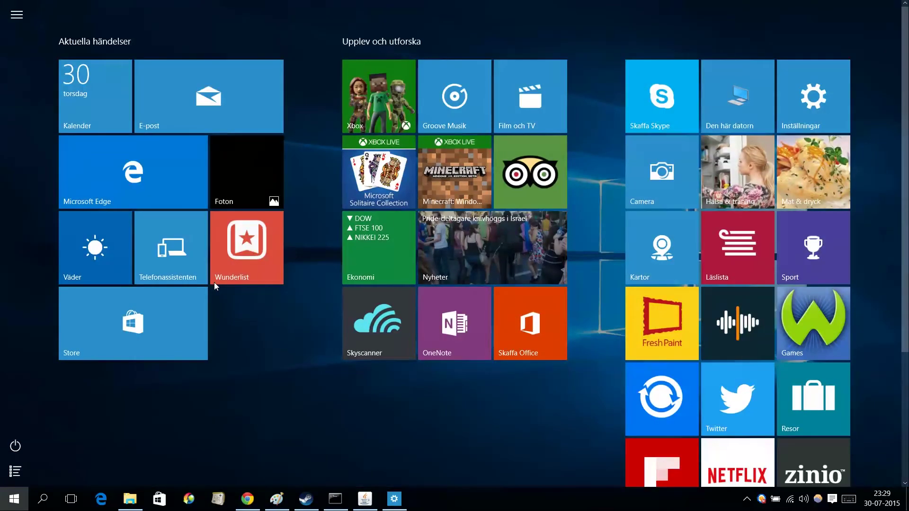
pyautogui.press('super')
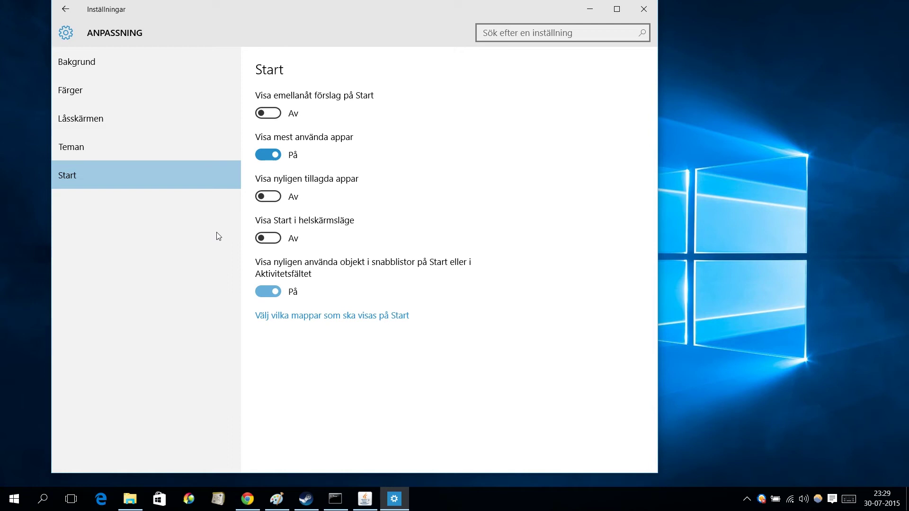
# Turn off recently used items in jump lists, and turn off Utforskaren among the folders shown on Start.
pyautogui.click(264, 294)
pyautogui.click(293, 315)
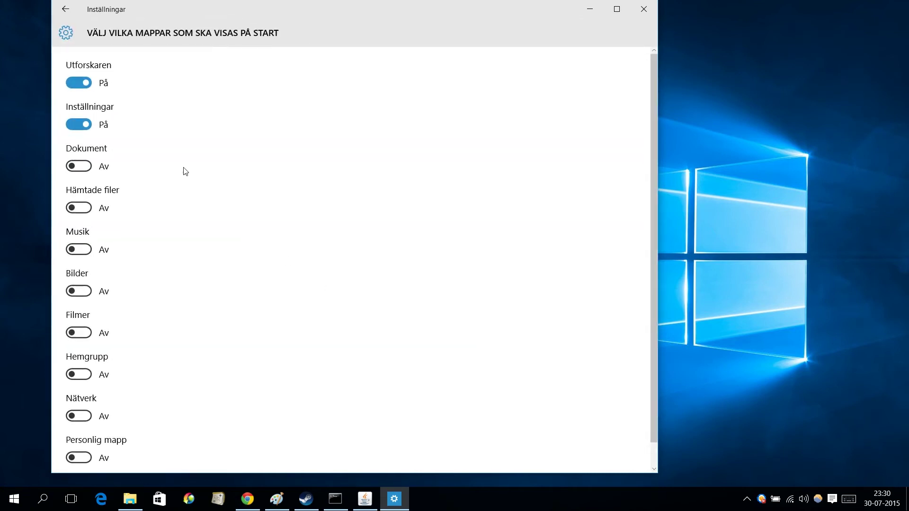
pyautogui.click(68, 67)
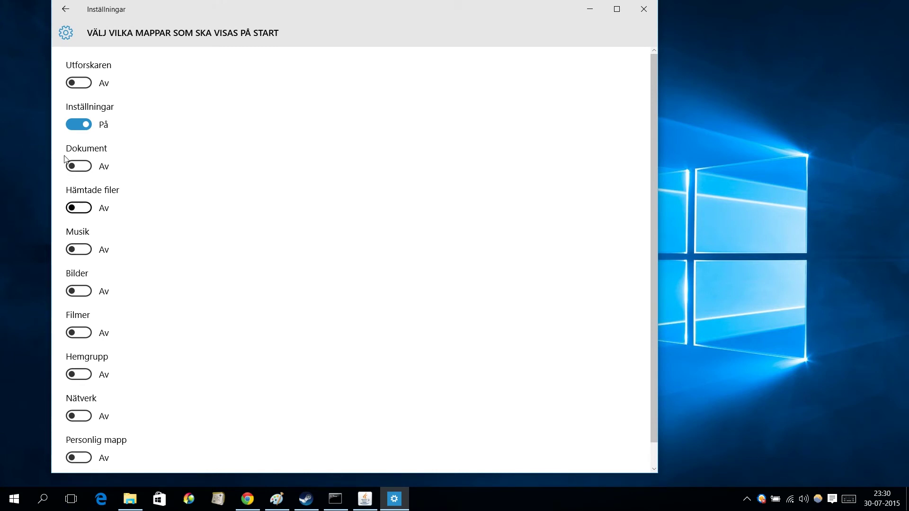
# Turn on Hämtade filer and Nätverk among the folders shown on Start, and close the settings window.
pyautogui.press('space')
pyautogui.scroll(-1, 130, 182)
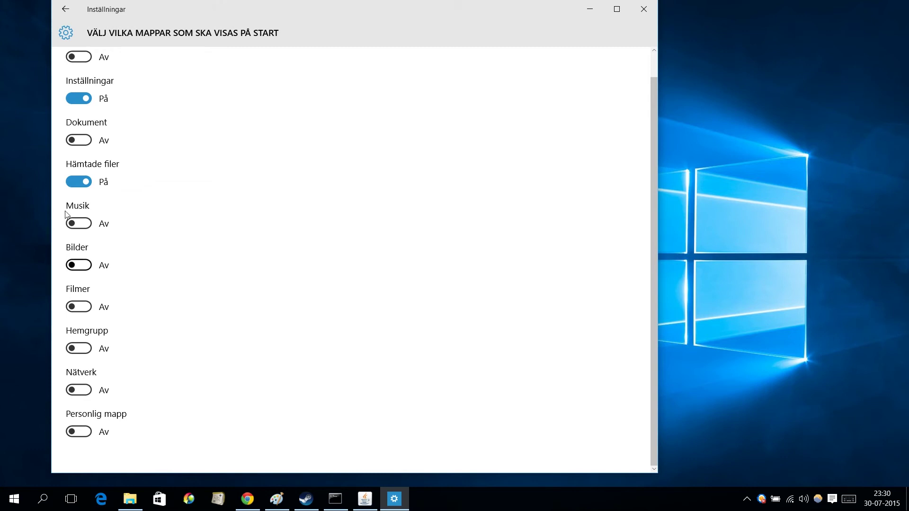
pyautogui.press('Tab')
pyautogui.press('Tab')
pyautogui.press('Tab')
pyautogui.press('space')
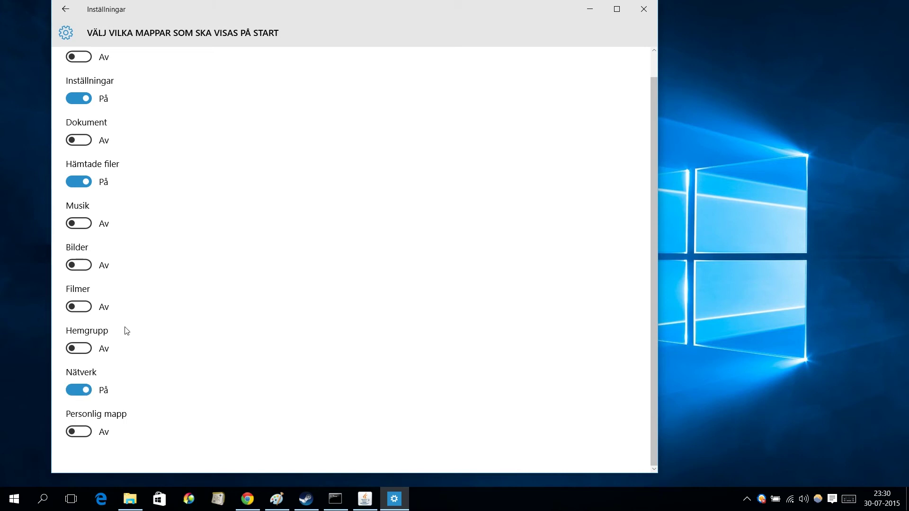
pyautogui.press('Tab')
pyautogui.scroll(1, 152, 343)
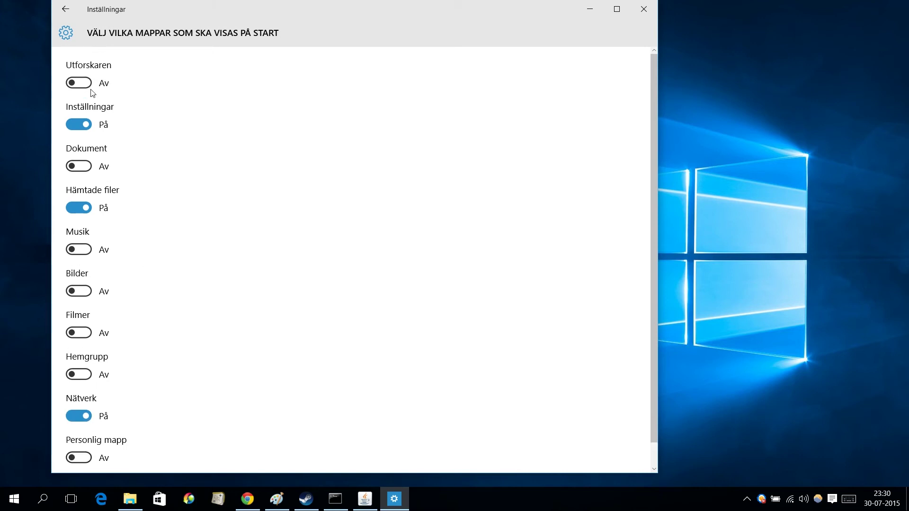
pyautogui.click(53, 9)
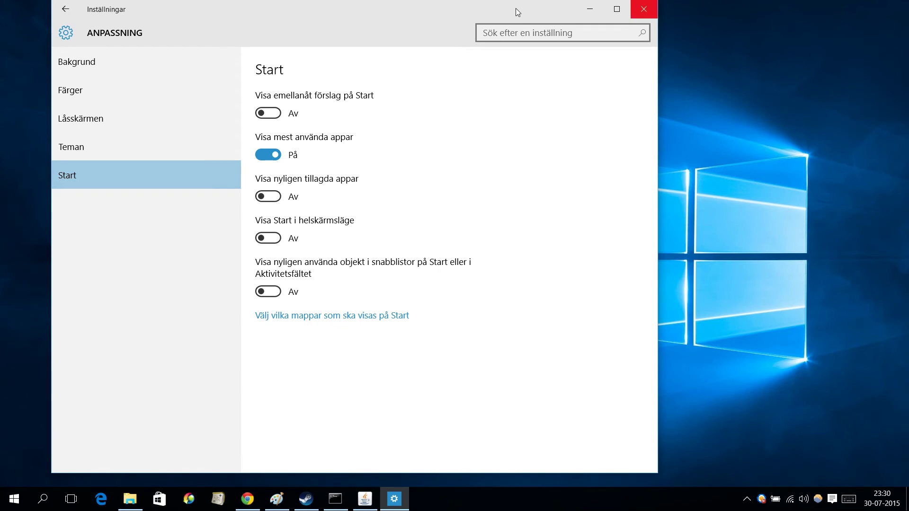
pyautogui.hotkey('alt', 'F4')
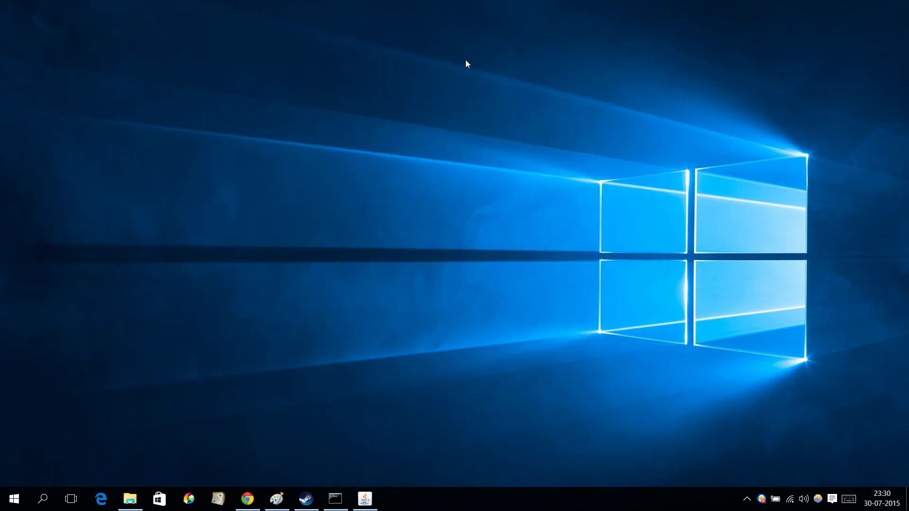
# Unpin the Wunderlist and Store tiles from the Start menu.
pyautogui.press('super')
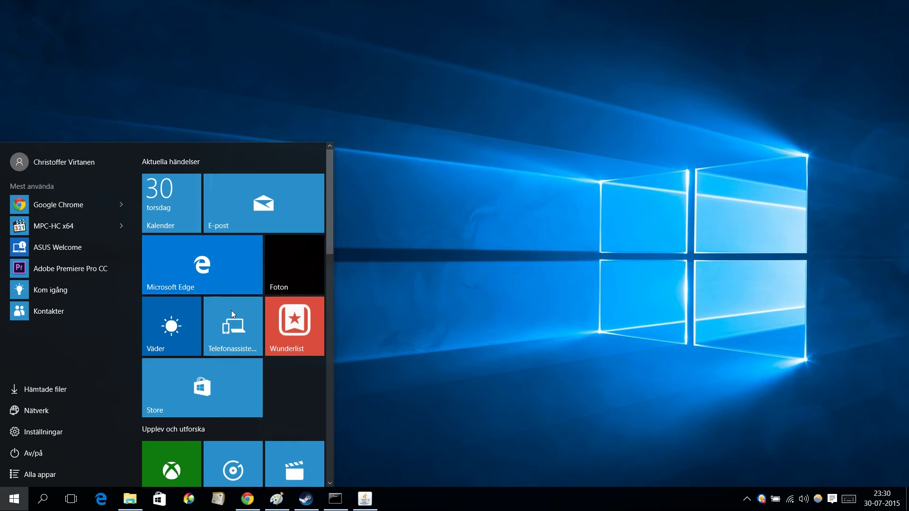
pyautogui.hotkey('shift', 'F10')
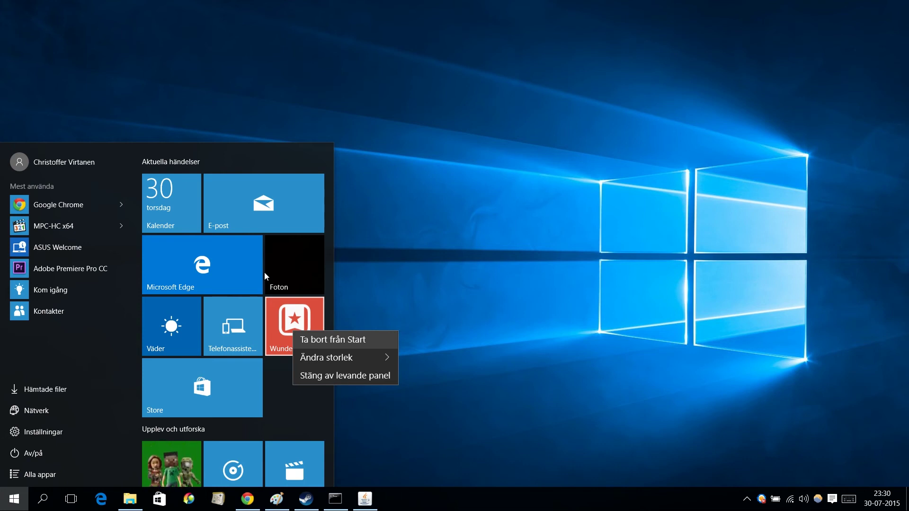
pyautogui.press('Return')
pyautogui.scroll(-3, 232, 287)
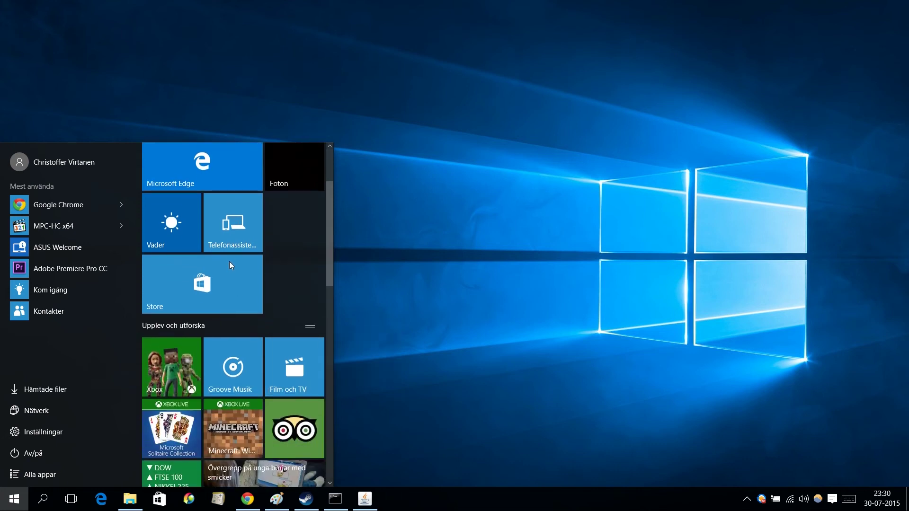
pyautogui.scroll(2, 229, 261)
pyautogui.hotkey('shift', 'F10')
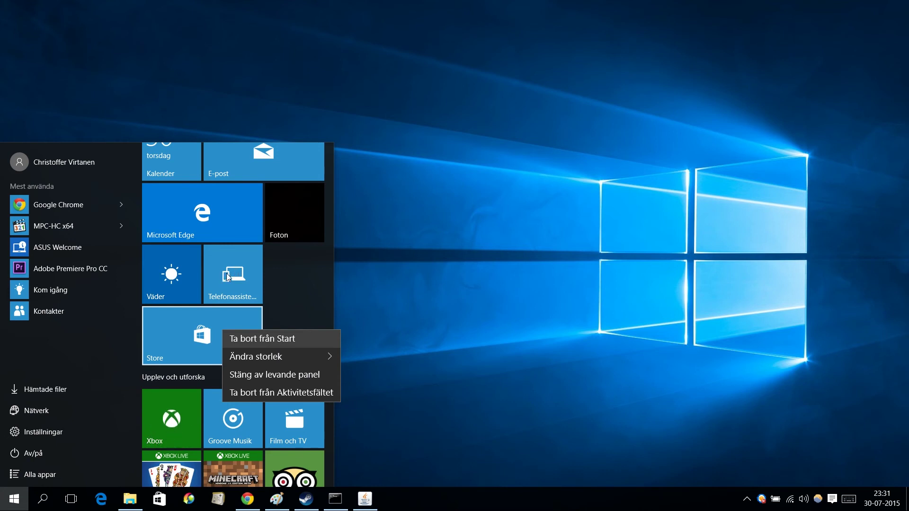
pyautogui.press('Return')
# Unpin the Väder and Telefonassistenten tiles from the Start menu.
pyautogui.scroll(2, 211, 258)
pyautogui.hotkey('shift', 'F10')
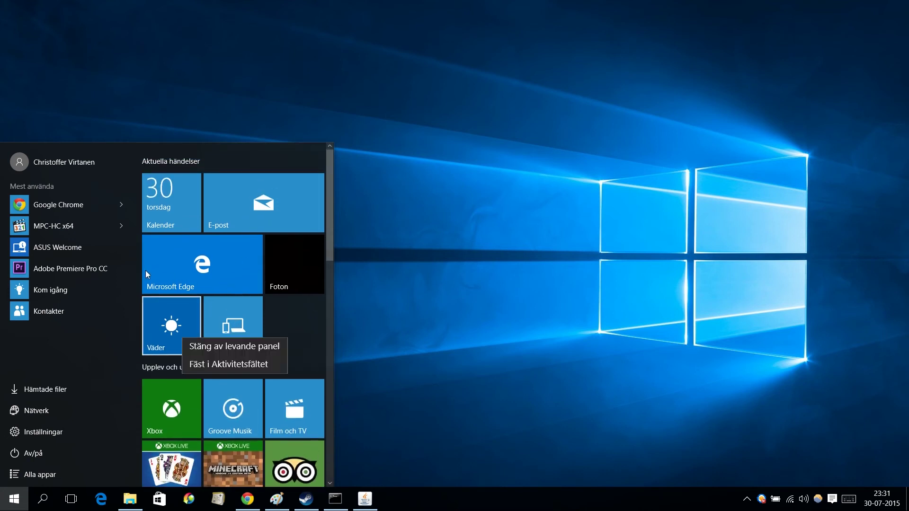
pyautogui.press('Return')
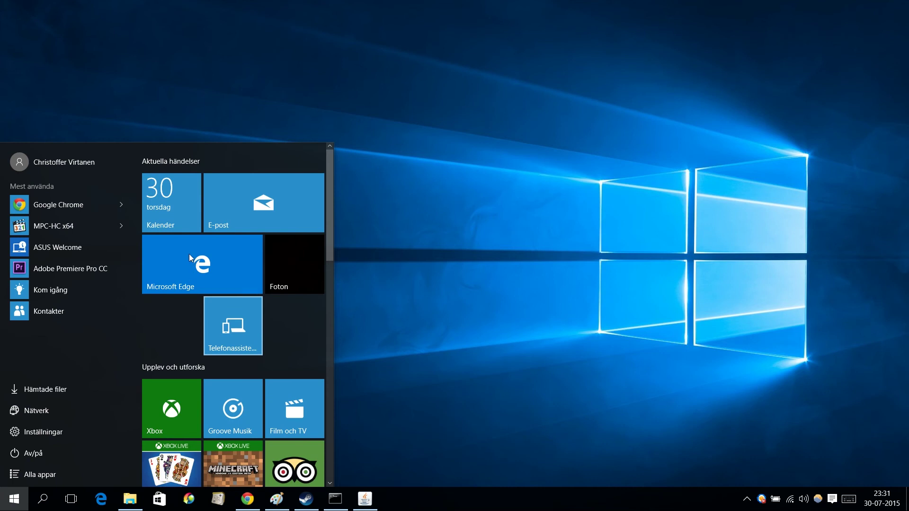
pyautogui.hotkey('shift', 'F10')
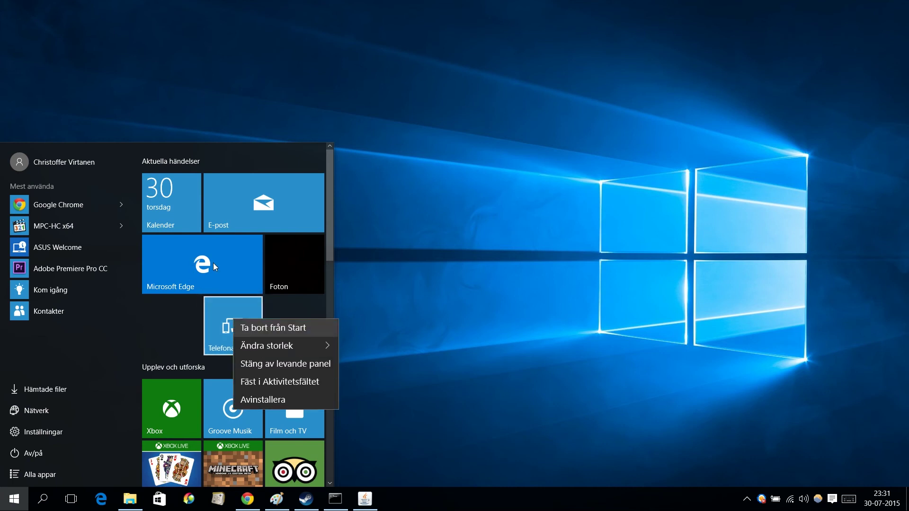
pyautogui.press('Return')
# Unpin the Foton and Microsoft Edge tiles from the Start menu.
pyautogui.hotkey('shift', 'F10')
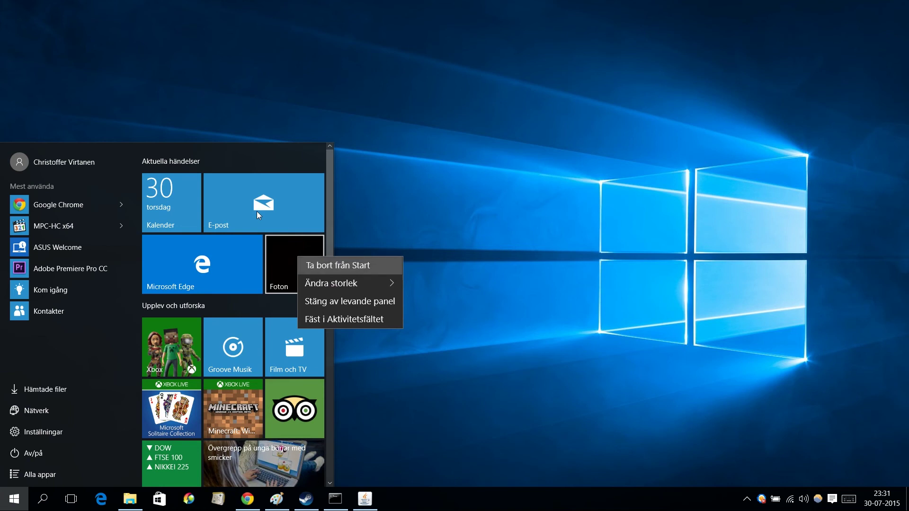
pyautogui.press('Return')
pyautogui.hotkey('shift', 'F10')
pyautogui.press('Return')
# Unpin the Kalender and E-post tiles from the Start menu.
pyautogui.press('Right')
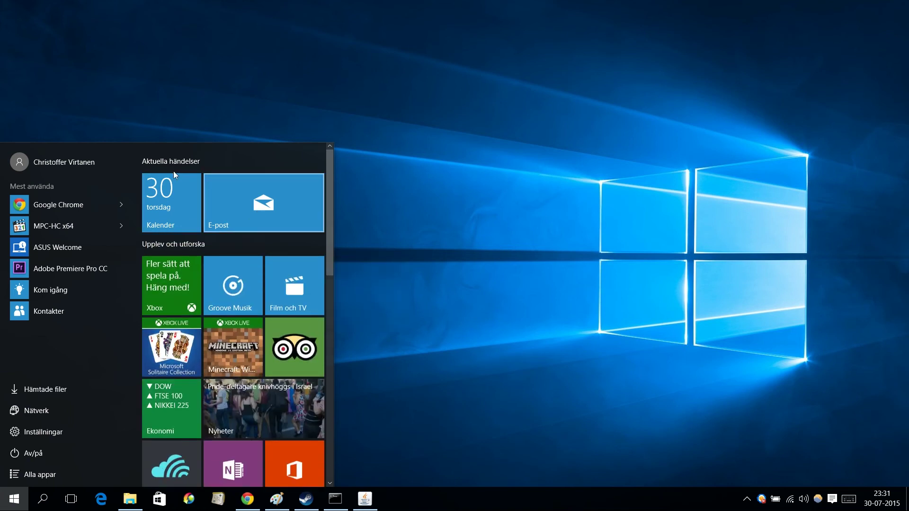
pyautogui.hotkey('shift', 'F10')
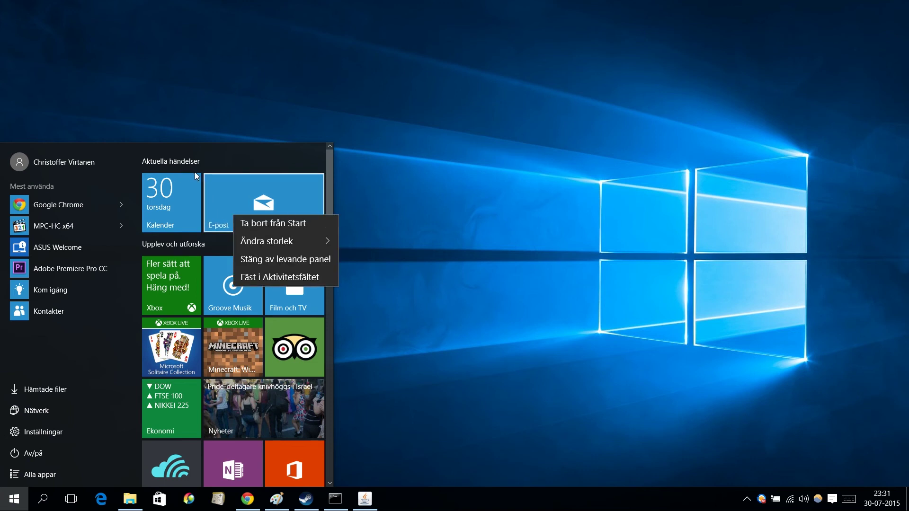
pyautogui.press('Escape')
pyautogui.press('Left')
pyautogui.hotkey('shift', 'F10')
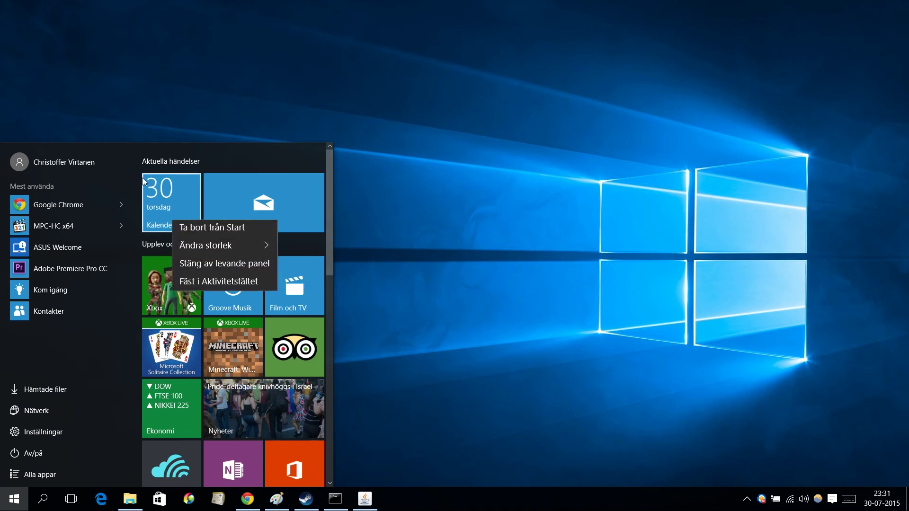
pyautogui.press('Return')
pyautogui.hotkey('shift', 'F10')
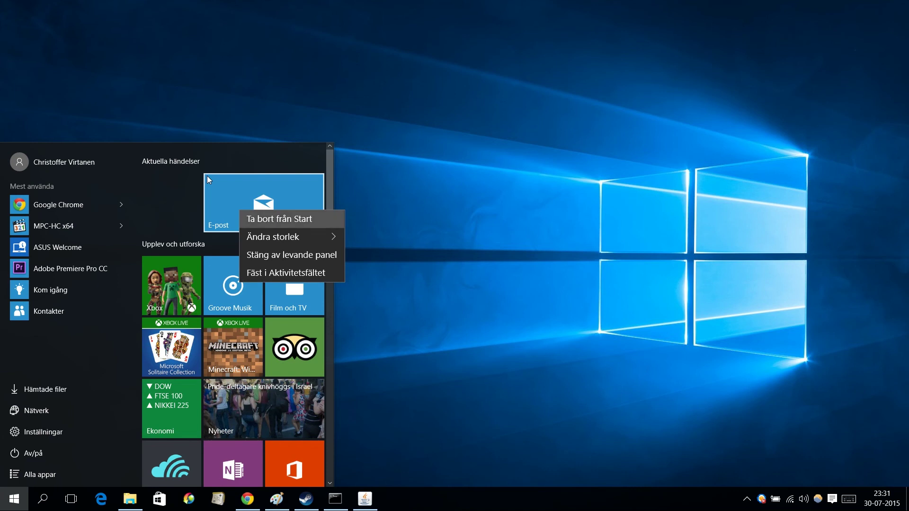
pyautogui.press('Return')
# Unpin the Xbox, Groove Musik and Film och TV tiles from the Start menu.
pyautogui.hotkey('shift', 'F10')
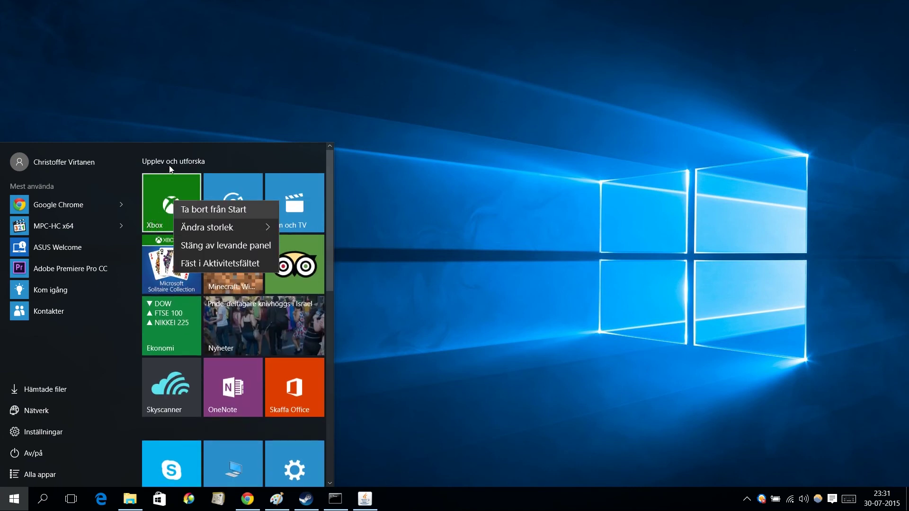
pyautogui.press('Return')
pyautogui.hotkey('shift', 'F10')
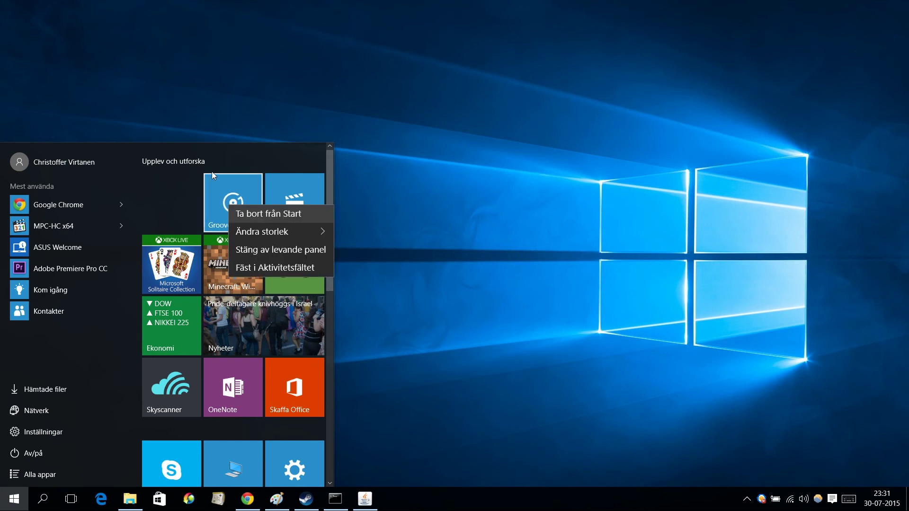
pyautogui.press('Return')
pyautogui.hotkey('shift', 'F10')
pyautogui.press('Return')
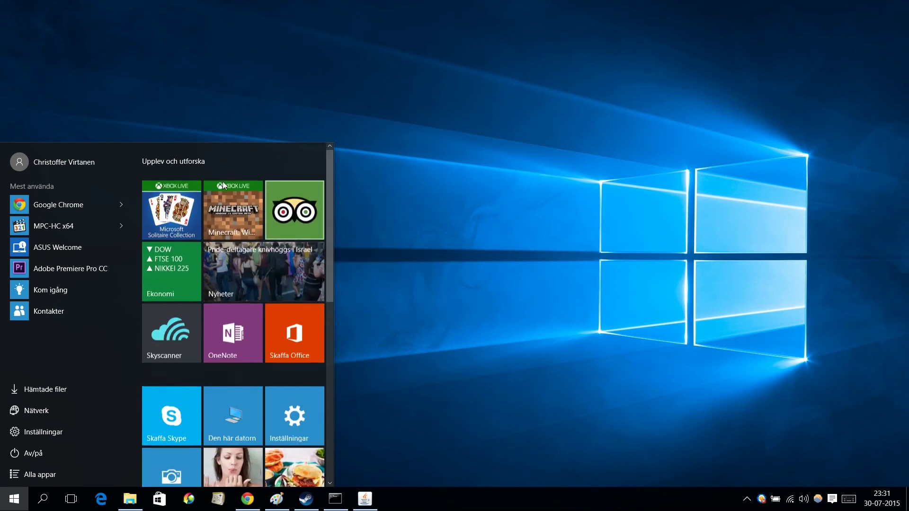
# Look over the remaining Start tiles and the full list of installed apps, and close the Start menu.
pyautogui.scroll(-10, 179, 201)
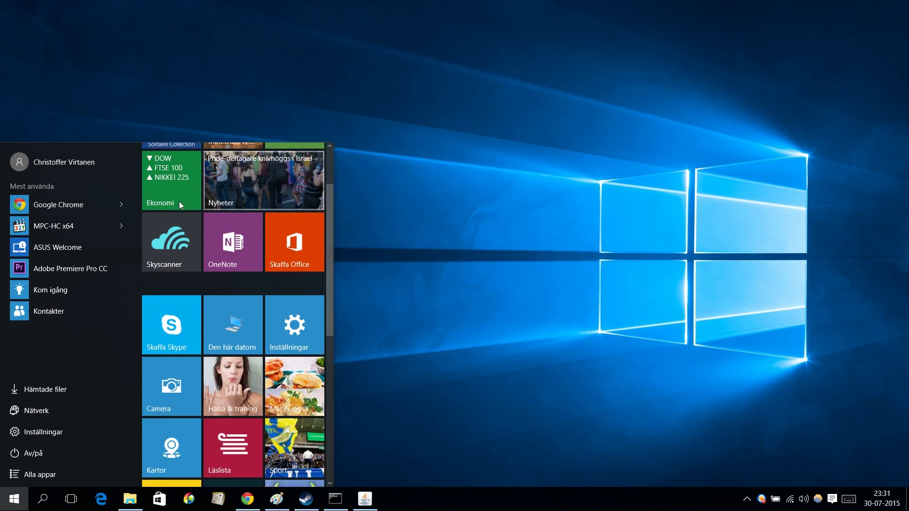
pyautogui.scroll(10, 179, 201)
pyautogui.press('super')
pyautogui.press('super')
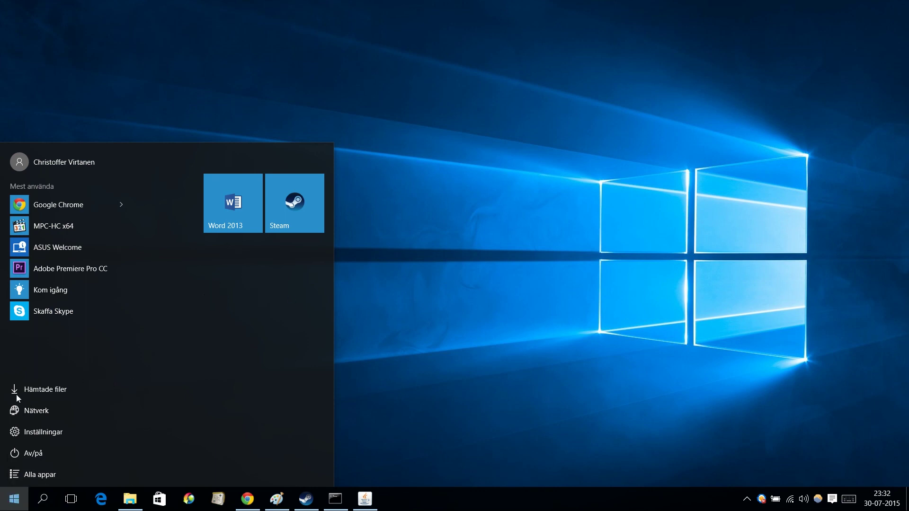
pyautogui.click(40, 474)
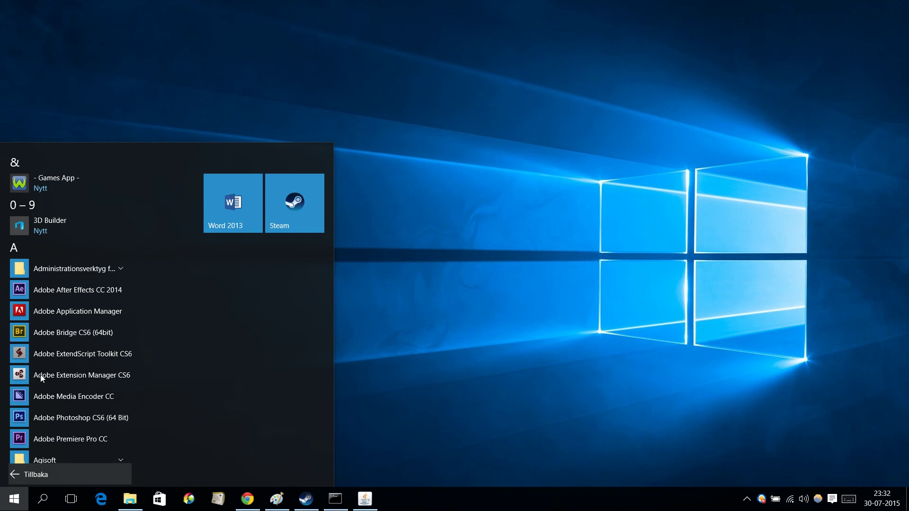
pyautogui.press('Escape')
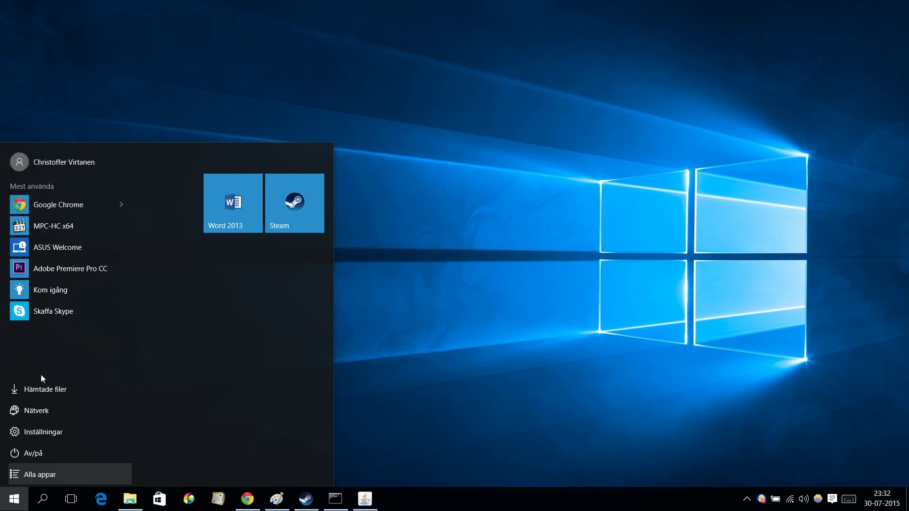
pyautogui.press('Escape')
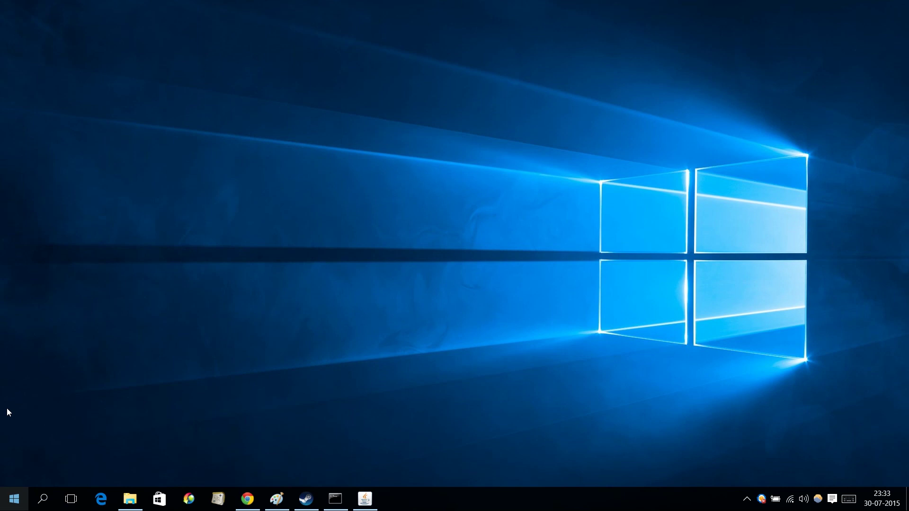
# Search for "mpc", pin the MPC-HC x64 app to Start, and show the Start menu.
pyautogui.press('super')
pyautogui.write('mpc')
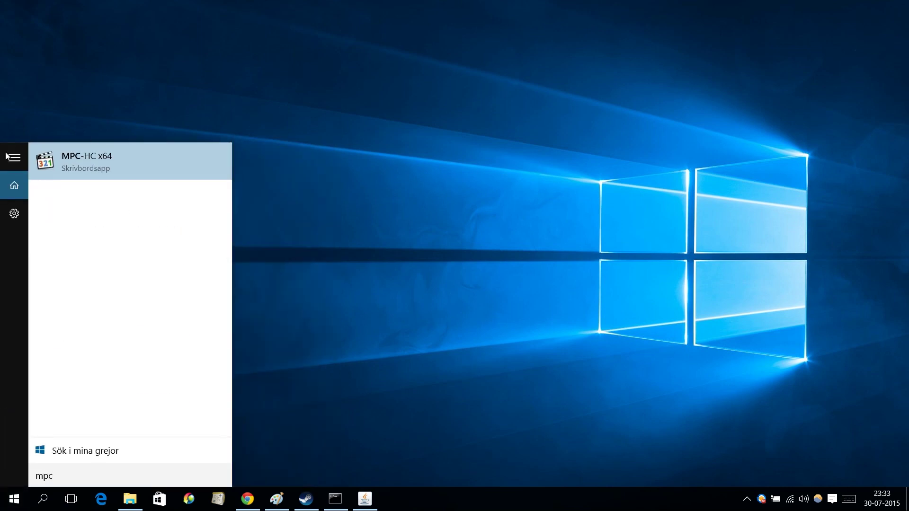
pyautogui.rightClick(79, 160)
pyautogui.press('Escape')
pyautogui.press('super')
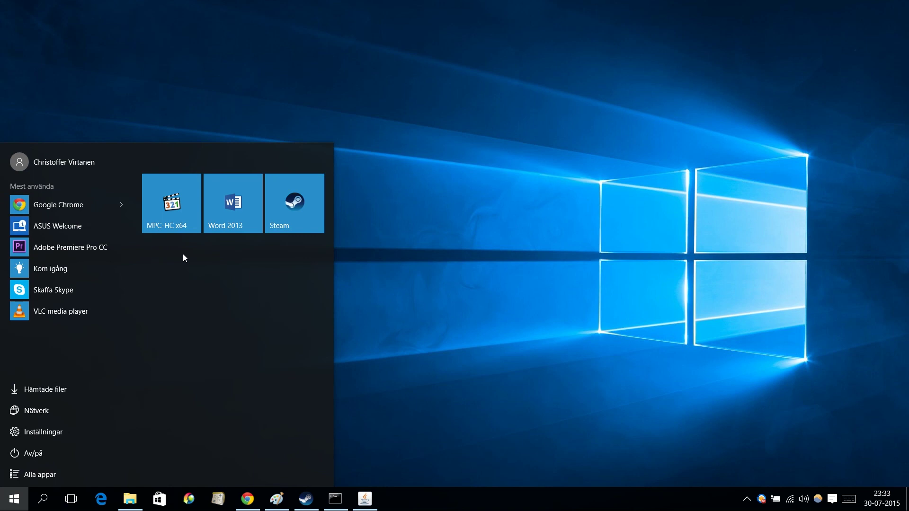
# Search for "mpc" again, examine the actions offered for MPC-HC x64, and return to the desktop without choosing one.
pyautogui.press('super')
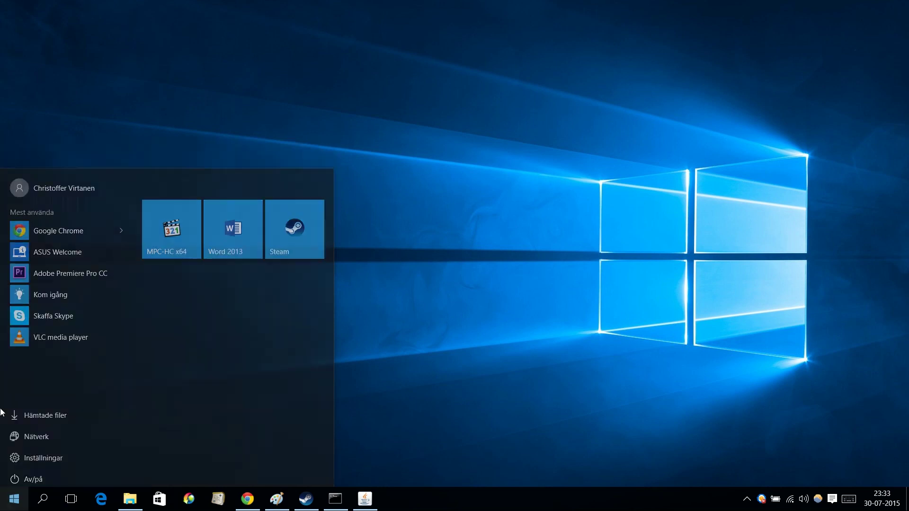
pyautogui.press('super')
pyautogui.write('mpc')
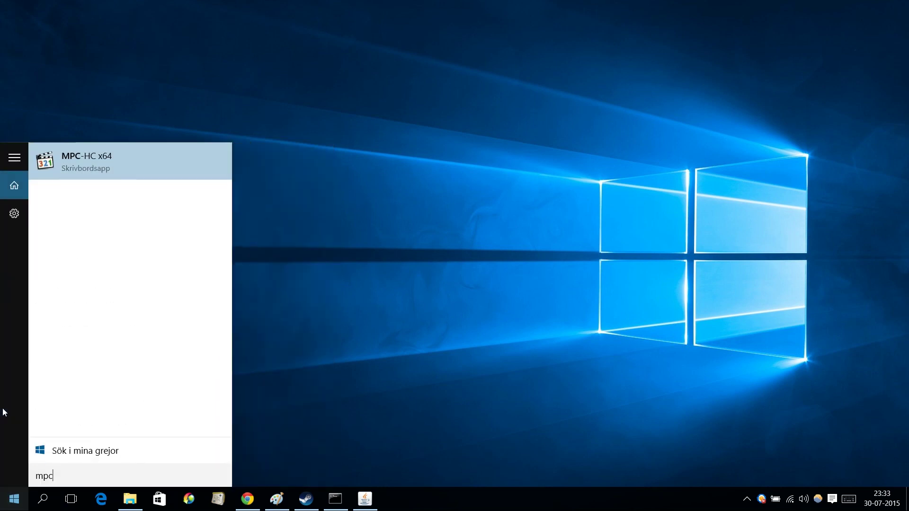
pyautogui.press('Menu')
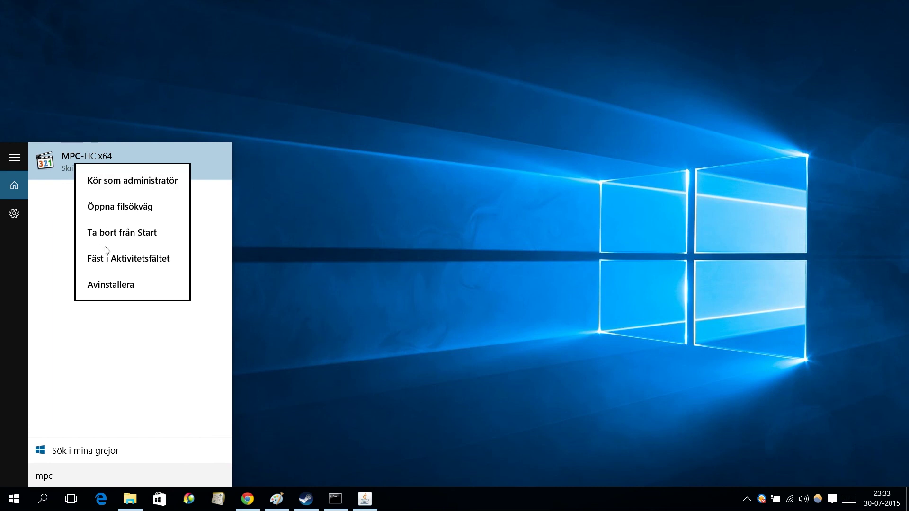
pyautogui.press('Up')
pyautogui.press('Up')
pyautogui.press('Up')
pyautogui.press('Escape')
pyautogui.press('Escape')
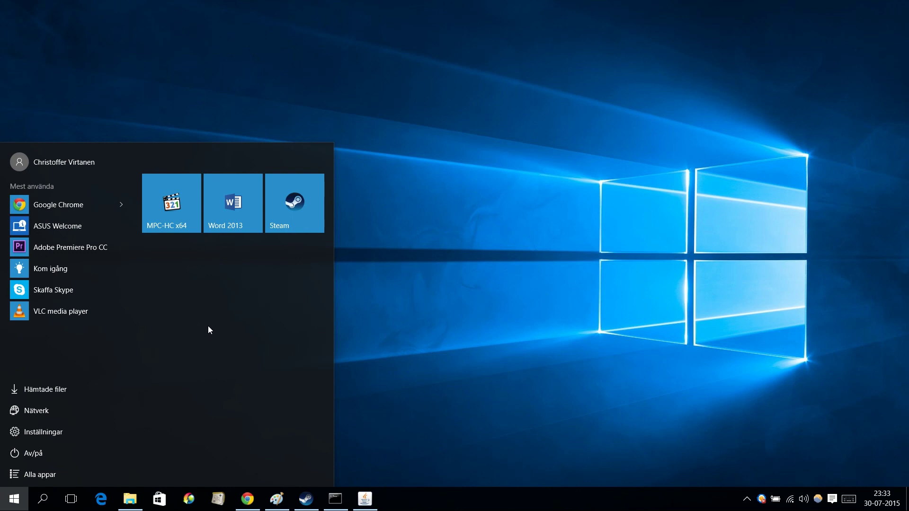
pyautogui.click(342, 284)
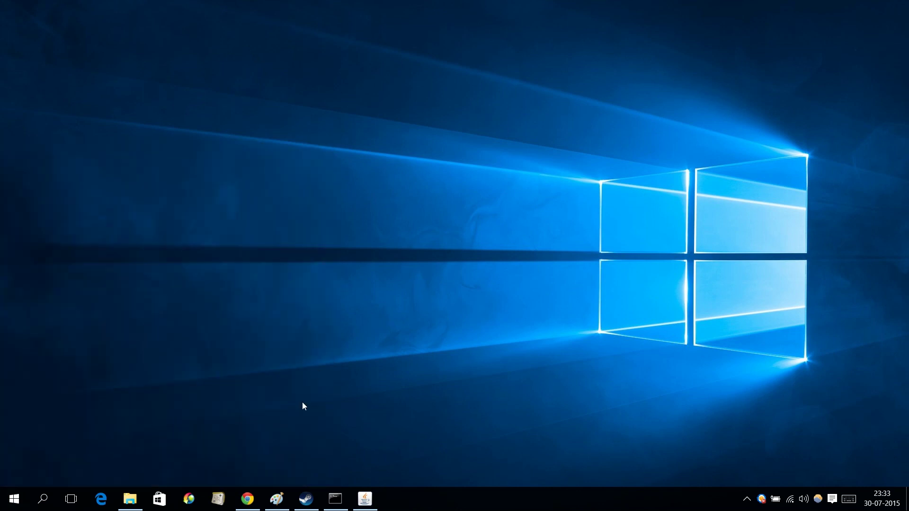